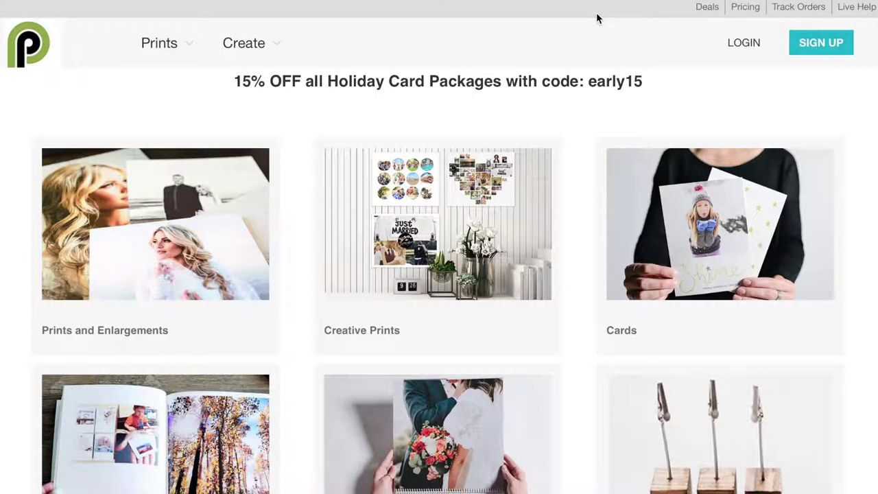
Step: Sign in to the Persnickety Prints account with the saved email and password
{"action": "left_click", "coordinate": [744, 44]}
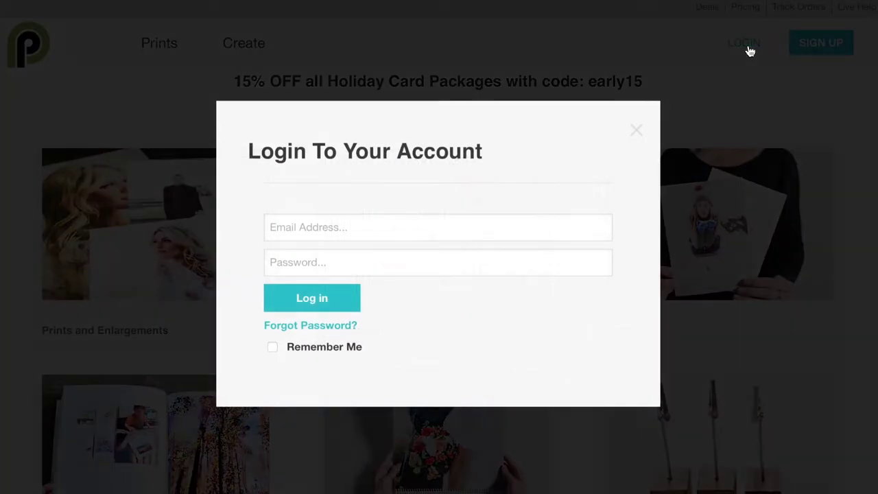
{"action": "left_click", "coordinate": [341, 227]}
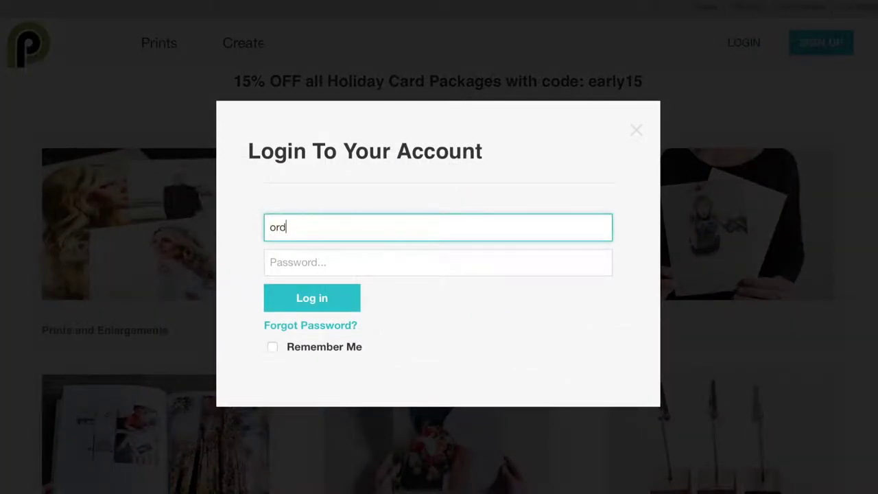
{"action": "left_click", "coordinate": [300, 258]}
{"action": "left_click", "coordinate": [300, 302]}
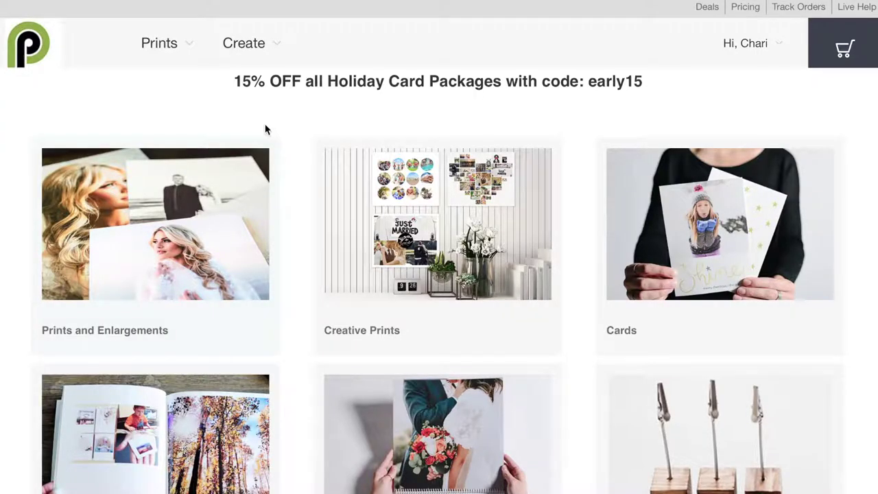
{"action": "left_click", "coordinate": [244, 41]}
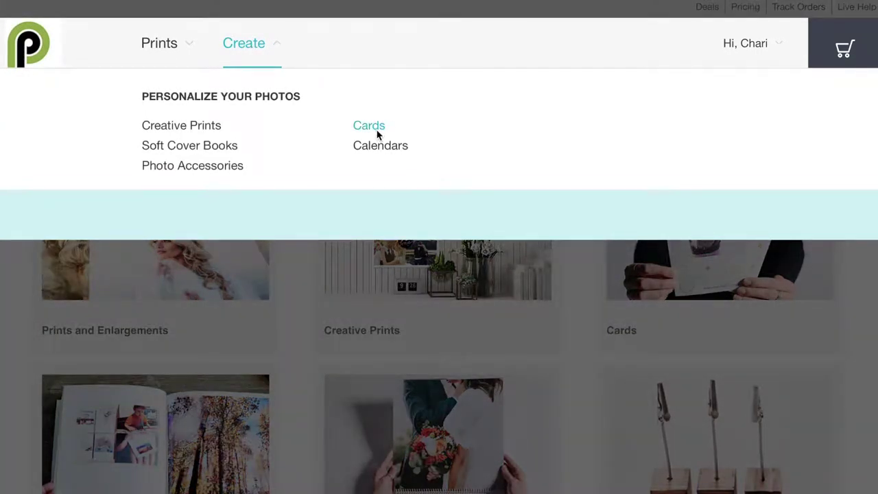
Step: Filter cards to Christmas, 5x7 and Double Sided, and open the Big Cheer package
{"action": "left_click", "coordinate": [377, 135]}
{"action": "scroll", "coordinate": [377, 135], "scroll_direction": "down", "scroll_amount": 3}
{"action": "scroll", "coordinate": [376, 134], "scroll_direction": "down", "scroll_amount": 2}
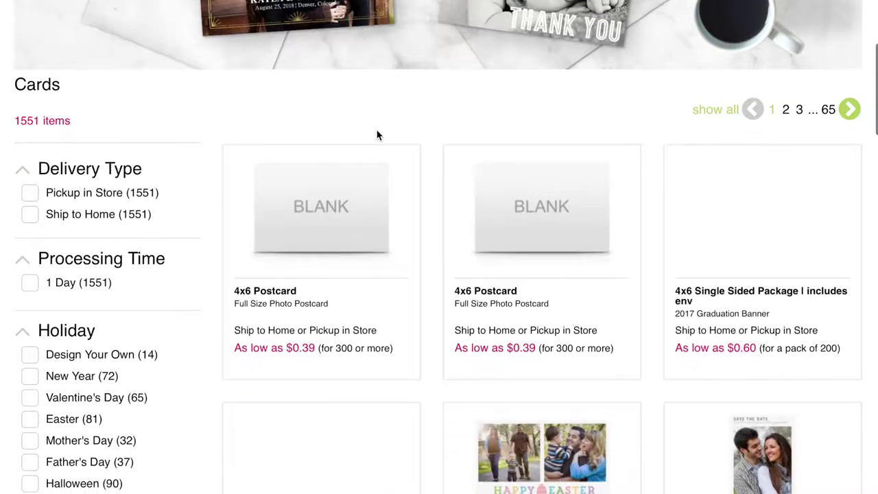
{"action": "scroll", "coordinate": [377, 134], "scroll_direction": "down", "scroll_amount": 3}
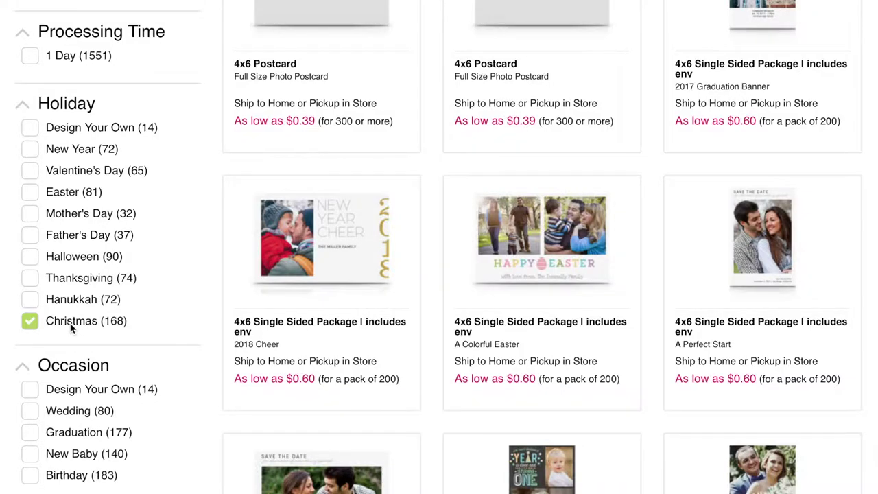
{"action": "scroll", "coordinate": [75, 322], "scroll_direction": "down", "scroll_amount": 3}
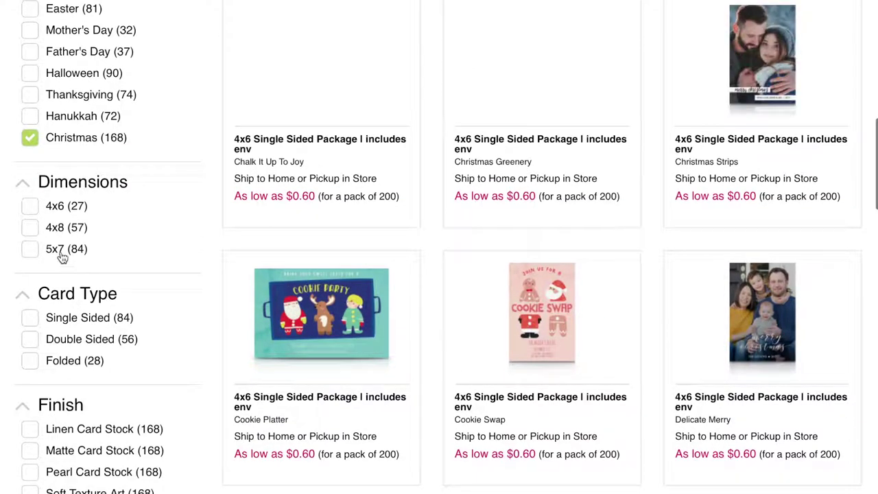
{"action": "left_click", "coordinate": [30, 249]}
{"action": "scroll", "coordinate": [130, 242], "scroll_direction": "down", "scroll_amount": 1}
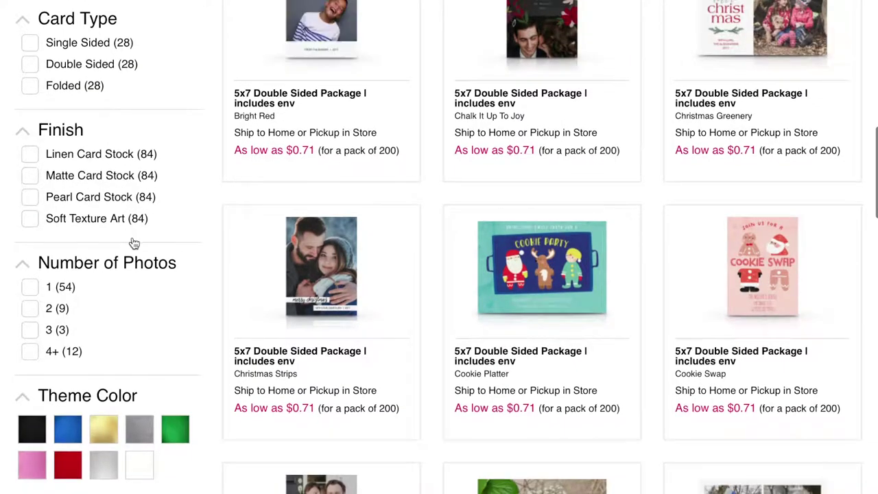
{"action": "scroll", "coordinate": [134, 243], "scroll_direction": "up", "scroll_amount": 1}
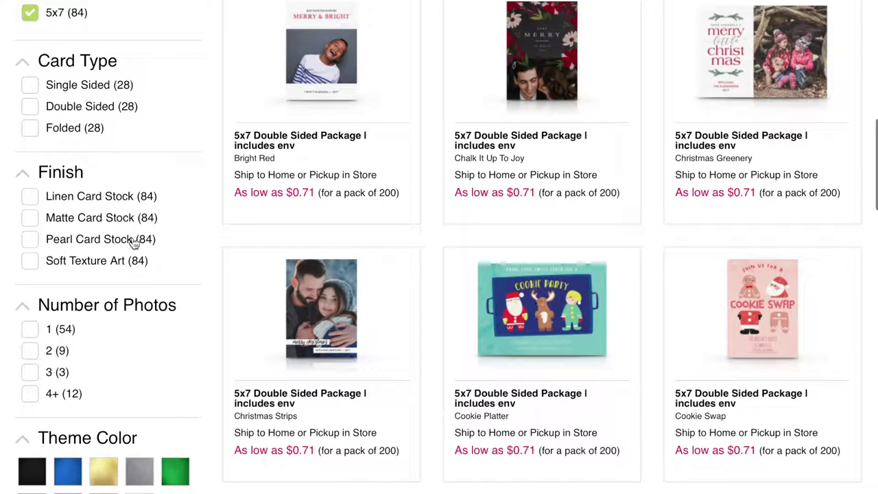
{"action": "left_click", "coordinate": [55, 113]}
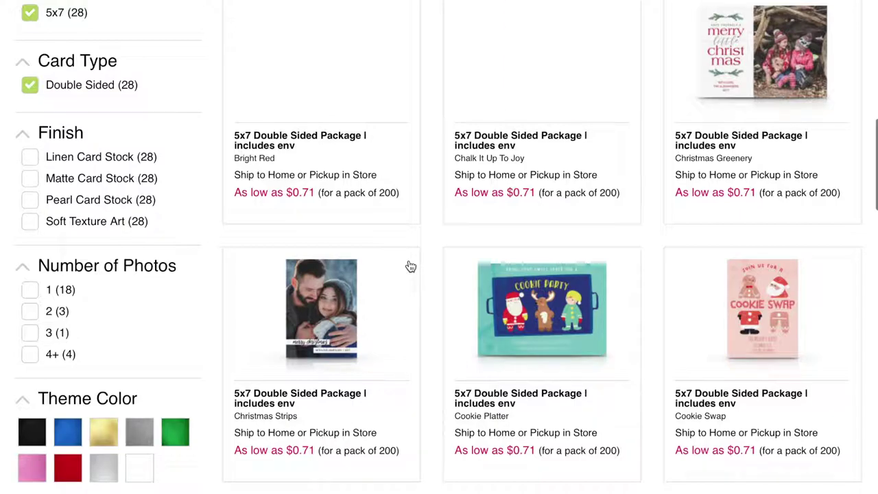
{"action": "scroll", "coordinate": [409, 267], "scroll_direction": "up", "scroll_amount": 3}
{"action": "scroll", "coordinate": [409, 267], "scroll_direction": "up", "scroll_amount": 3}
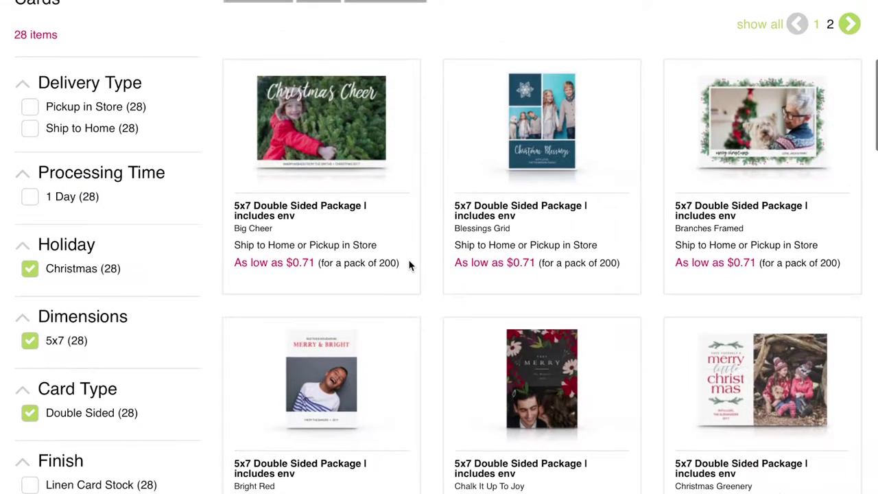
{"action": "left_click", "coordinate": [363, 146]}
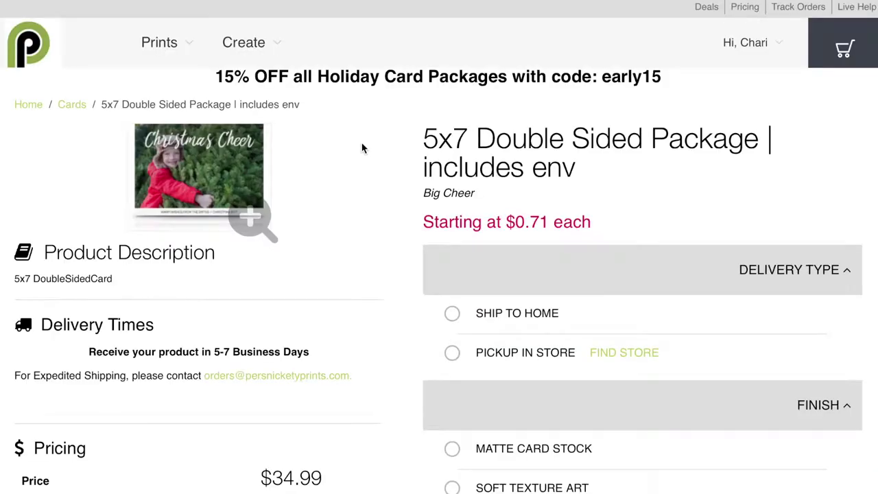
Step: Order Big Cheer as Ship to Home, 25 Pack, Straight Edge ($44.99) and start designing
{"action": "scroll", "coordinate": [539, 274], "scroll_direction": "down", "scroll_amount": 2}
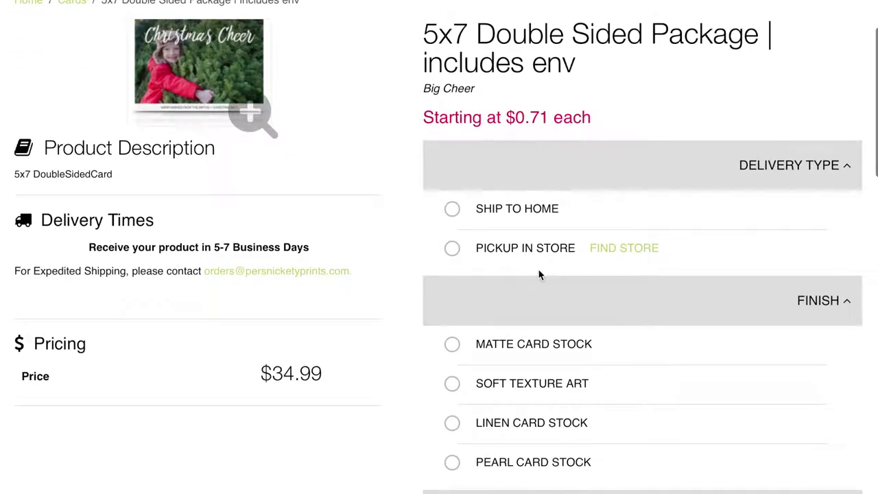
{"action": "left_click", "coordinate": [456, 215]}
{"action": "scroll", "coordinate": [458, 223], "scroll_direction": "down", "scroll_amount": 3}
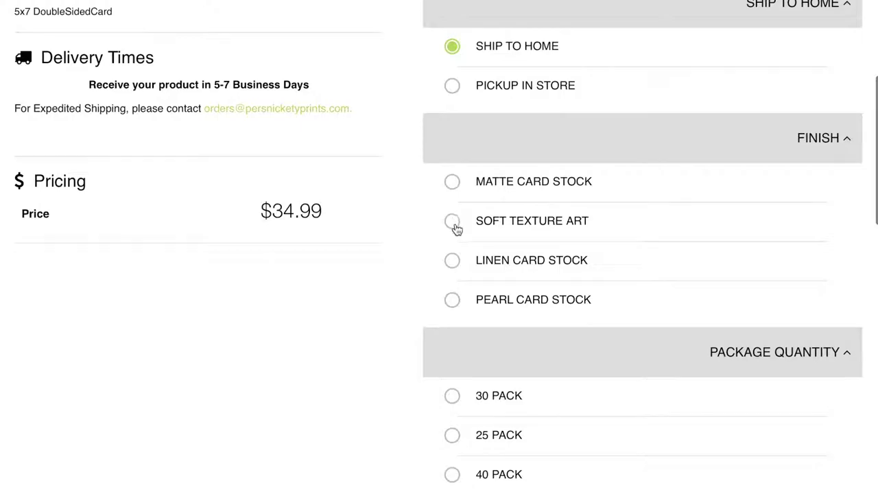
{"action": "scroll", "coordinate": [456, 229], "scroll_direction": "down", "scroll_amount": 4}
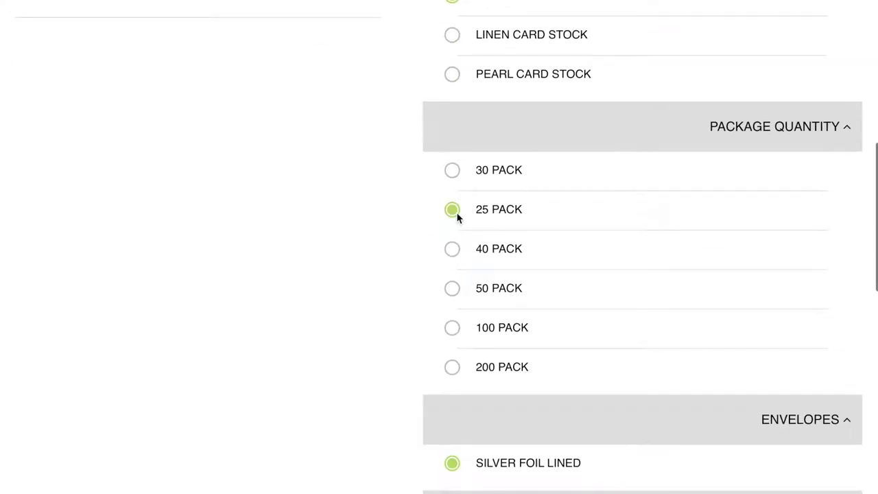
{"action": "scroll", "coordinate": [456, 212], "scroll_direction": "down", "scroll_amount": 3}
{"action": "scroll", "coordinate": [456, 214], "scroll_direction": "down", "scroll_amount": 3}
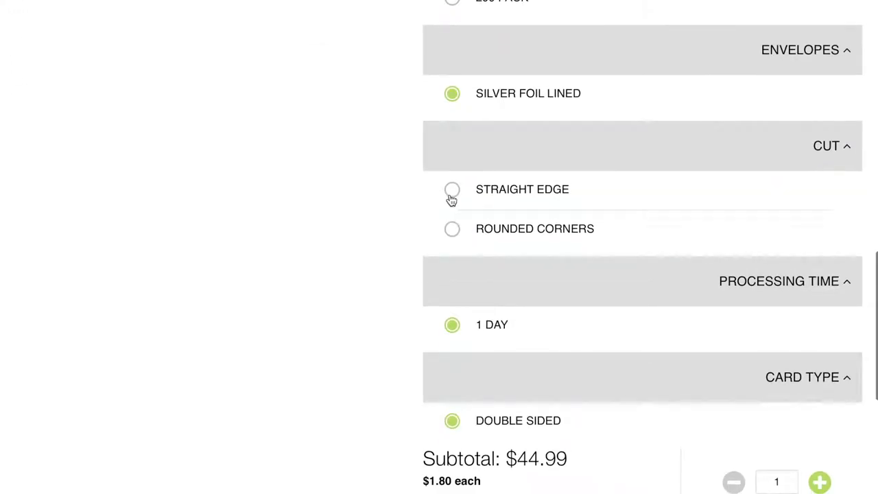
{"action": "left_click", "coordinate": [451, 195]}
{"action": "scroll", "coordinate": [450, 198], "scroll_direction": "down", "scroll_amount": 2}
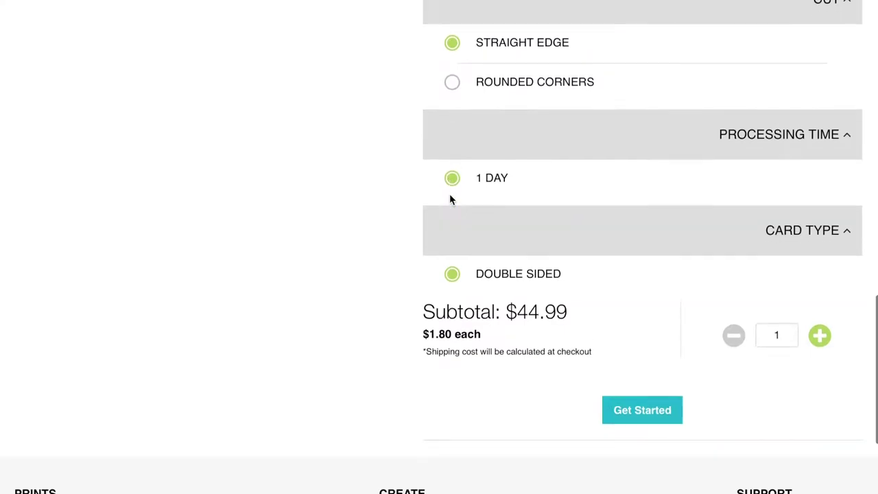
{"action": "left_click", "coordinate": [646, 410]}
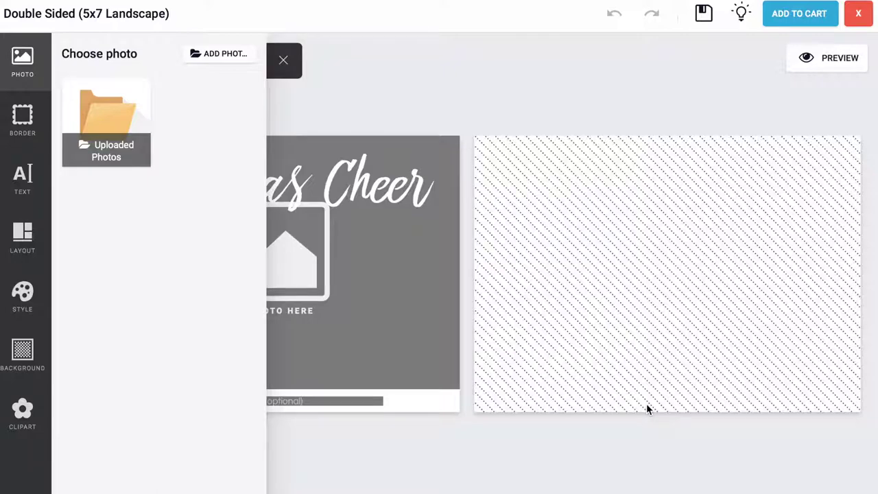
Step: Select the front photo box and browse the uploaded family album's thumbnails
{"action": "left_click", "coordinate": [322, 274]}
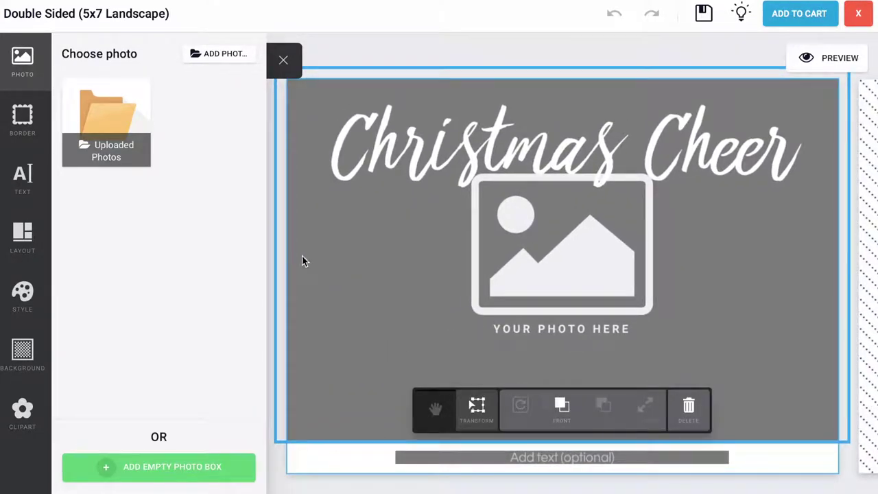
{"action": "left_click", "coordinate": [117, 136]}
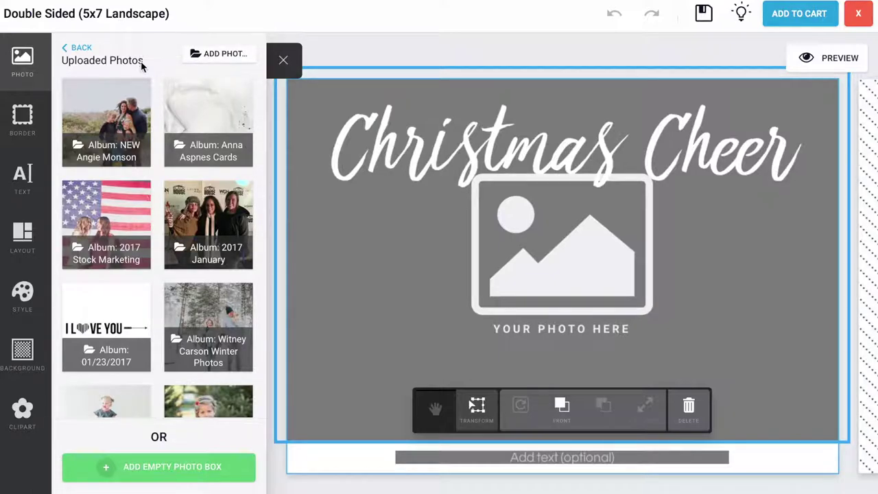
{"action": "left_click", "coordinate": [127, 115]}
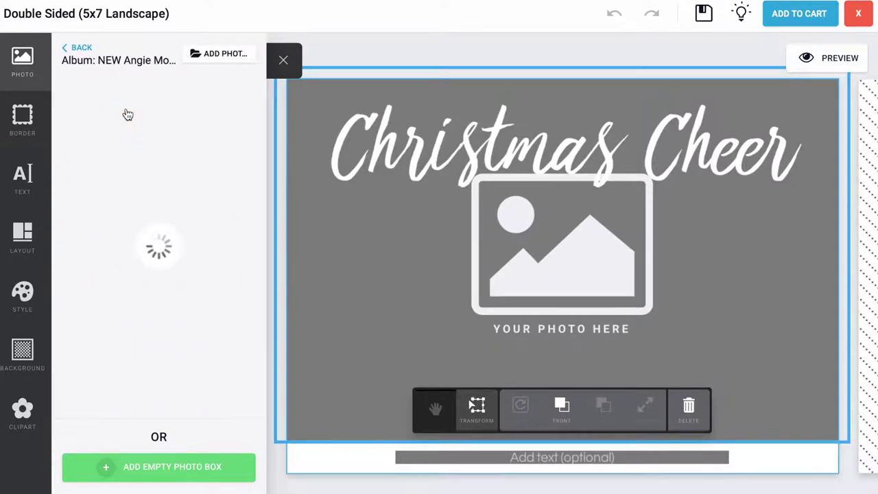
{"action": "scroll", "coordinate": [127, 114], "scroll_direction": "down", "scroll_amount": 3}
{"action": "scroll", "coordinate": [127, 115], "scroll_direction": "down", "scroll_amount": 3}
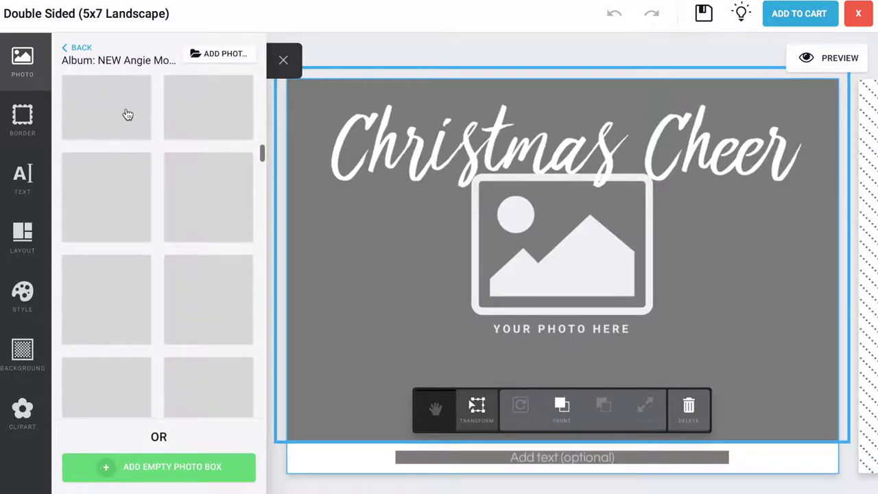
{"action": "scroll", "coordinate": [127, 110], "scroll_direction": "down", "scroll_amount": 2}
{"action": "scroll", "coordinate": [127, 110], "scroll_direction": "down", "scroll_amount": 2}
{"action": "scroll", "coordinate": [127, 109], "scroll_direction": "down", "scroll_amount": 2}
{"action": "scroll", "coordinate": [126, 110], "scroll_direction": "down", "scroll_amount": 2}
{"action": "scroll", "coordinate": [126, 109], "scroll_direction": "down", "scroll_amount": 3}
{"action": "scroll", "coordinate": [126, 110], "scroll_direction": "down", "scroll_amount": 2}
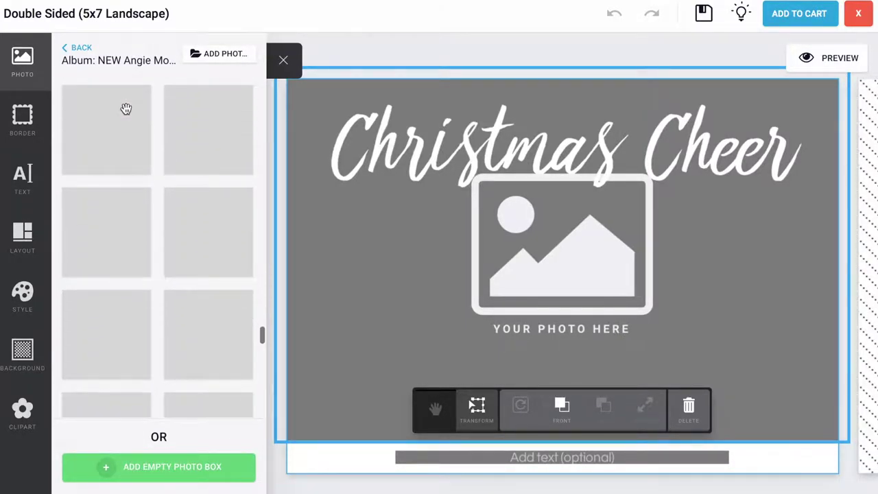
{"action": "scroll", "coordinate": [123, 310], "scroll_direction": "down", "scroll_amount": 2}
{"action": "scroll", "coordinate": [122, 310], "scroll_direction": "down", "scroll_amount": 2}
{"action": "scroll", "coordinate": [122, 310], "scroll_direction": "down", "scroll_amount": 1}
Step: Place the family-in-tall-grass photo on the front and stretch it to the left edge
{"action": "left_click", "coordinate": [108, 258]}
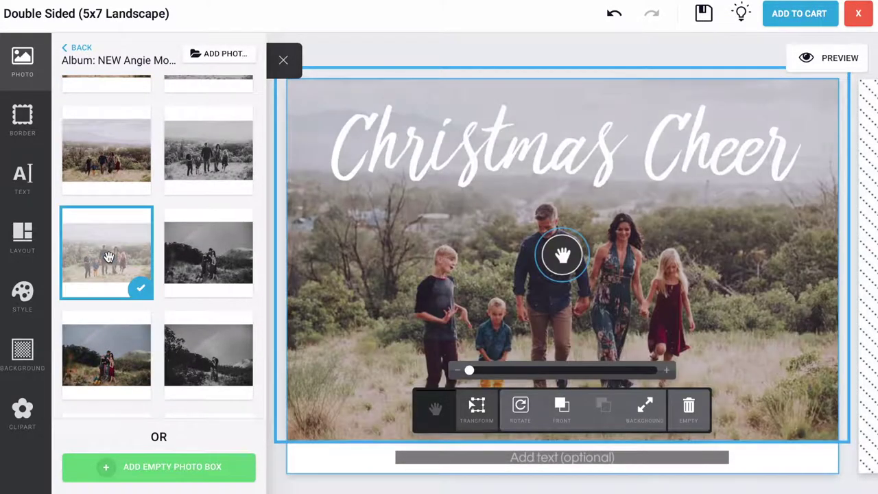
{"action": "left_click_drag", "start_coordinate": [561, 257], "coordinate": [567, 252]}
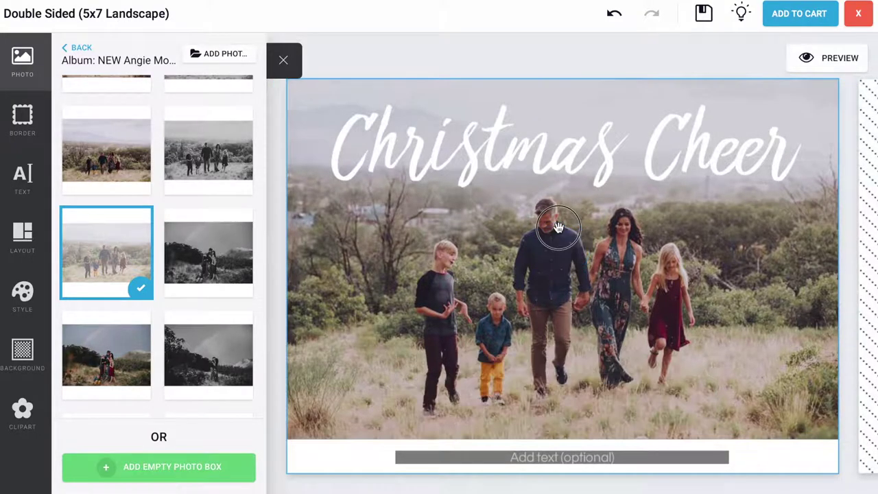
{"action": "left_click", "coordinate": [563, 254]}
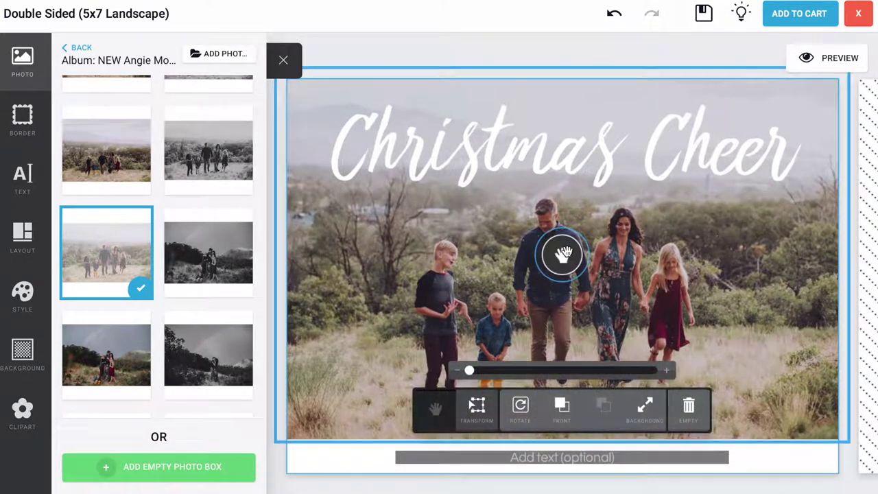
{"action": "left_click", "coordinate": [481, 420]}
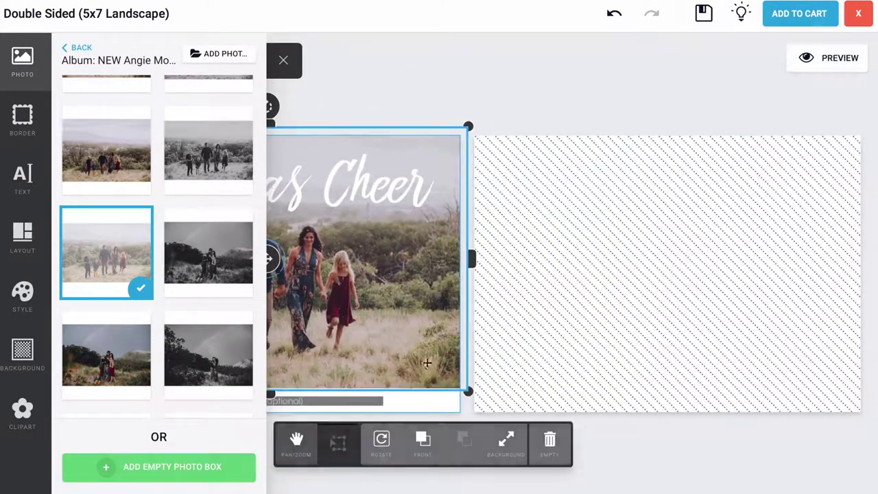
{"action": "left_click", "coordinate": [284, 73]}
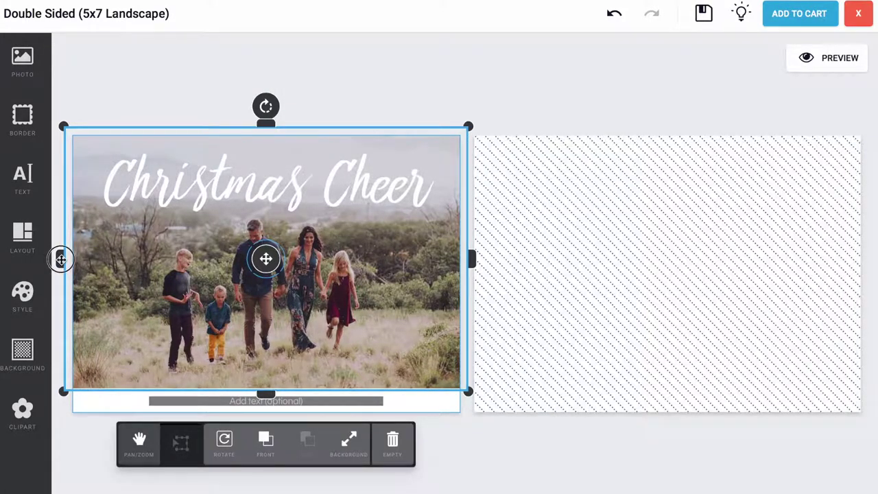
{"action": "mouse_move", "coordinate": [60, 257]}
{"action": "left_mouse_down"}
{"action": "mouse_move", "coordinate": [89, 259]}
{"action": "mouse_move", "coordinate": [66, 253]}
{"action": "left_mouse_up"}
Step: Type the family's 'Love, …' signature line as the caption beneath the front photo
{"action": "left_click", "coordinate": [333, 108]}
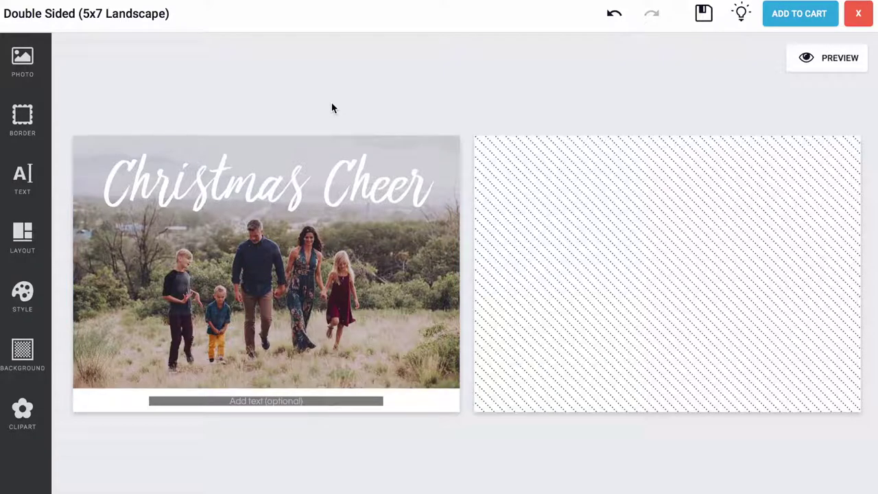
{"action": "left_click", "coordinate": [223, 403]}
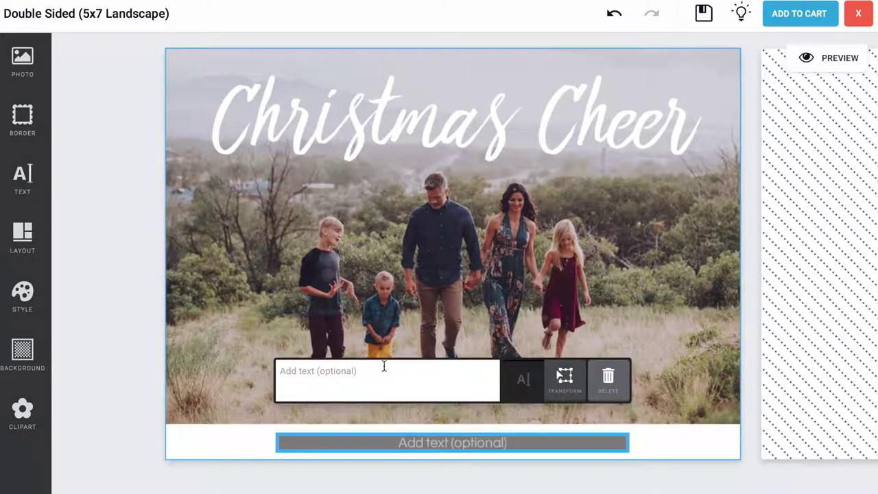
{"action": "type", "text": "L"}
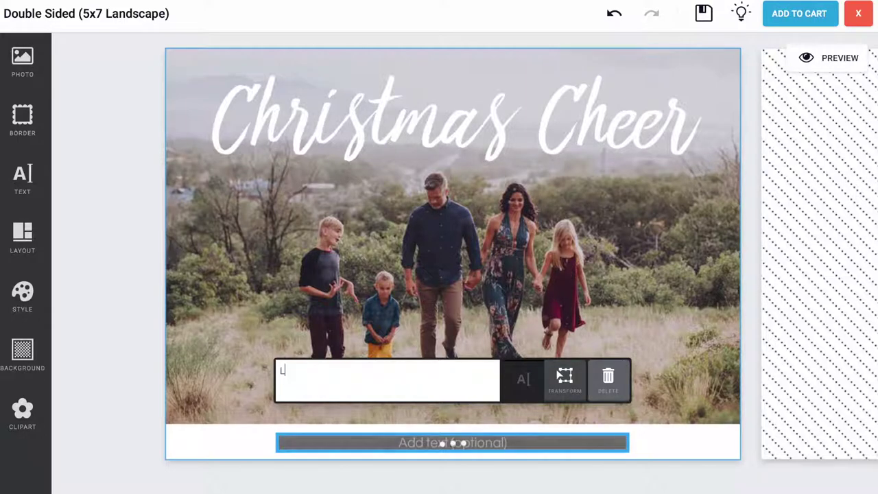
{"action": "type", "text": "ove, The Ne"}
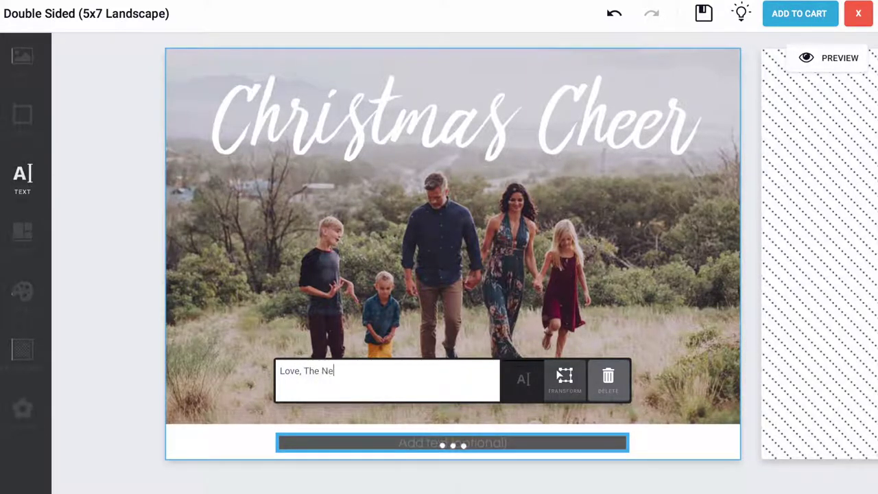
{"action": "type", "text": "lson Family"}
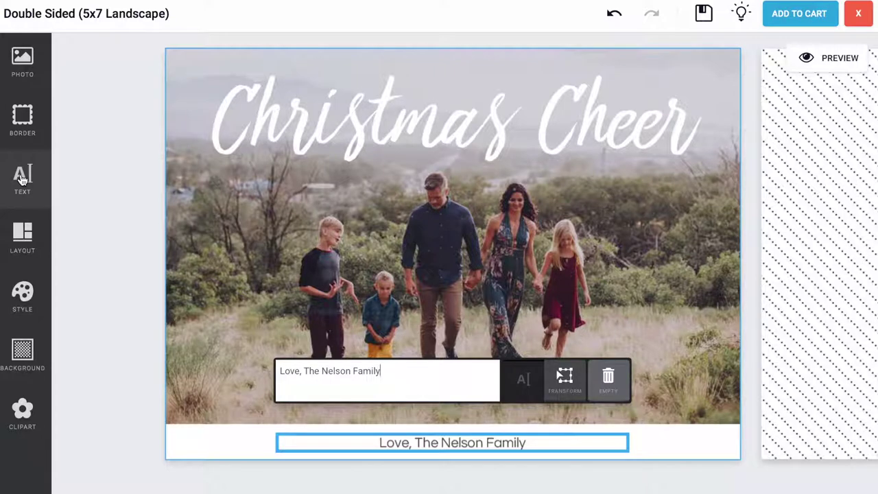
{"action": "left_click", "coordinate": [22, 180]}
{"action": "left_click", "coordinate": [155, 254]}
Step: Style the caption in size 14 Linden Hill with a dark maroon colour
{"action": "left_click", "coordinate": [90, 149]}
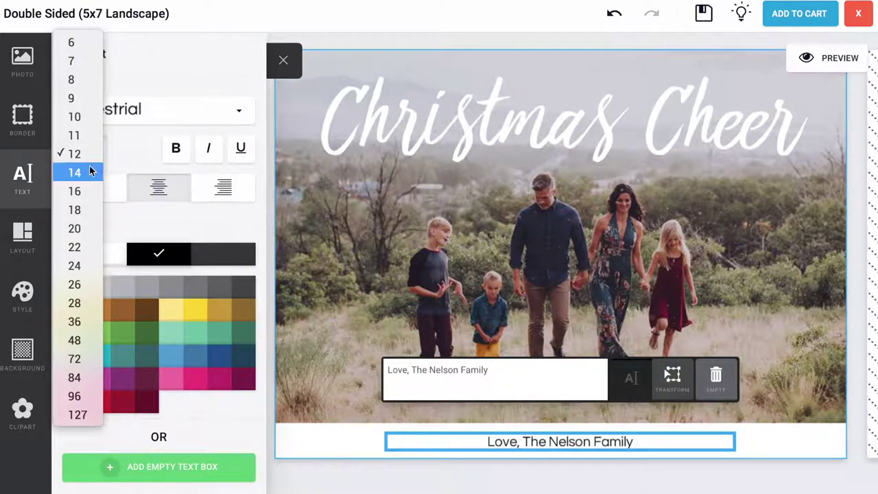
{"action": "left_click", "coordinate": [88, 170]}
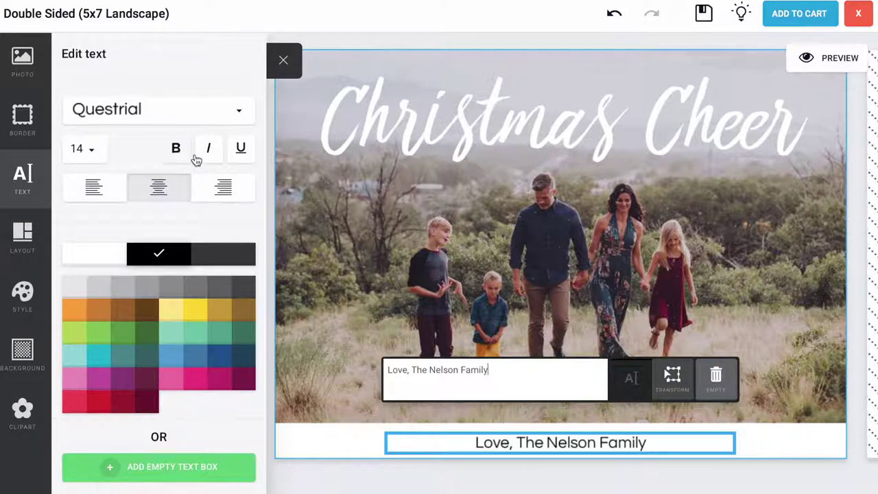
{"action": "left_click", "coordinate": [199, 112]}
{"action": "scroll", "coordinate": [135, 249], "scroll_direction": "down", "scroll_amount": 3}
{"action": "scroll", "coordinate": [135, 248], "scroll_direction": "down", "scroll_amount": 3}
{"action": "scroll", "coordinate": [135, 248], "scroll_direction": "down", "scroll_amount": 3}
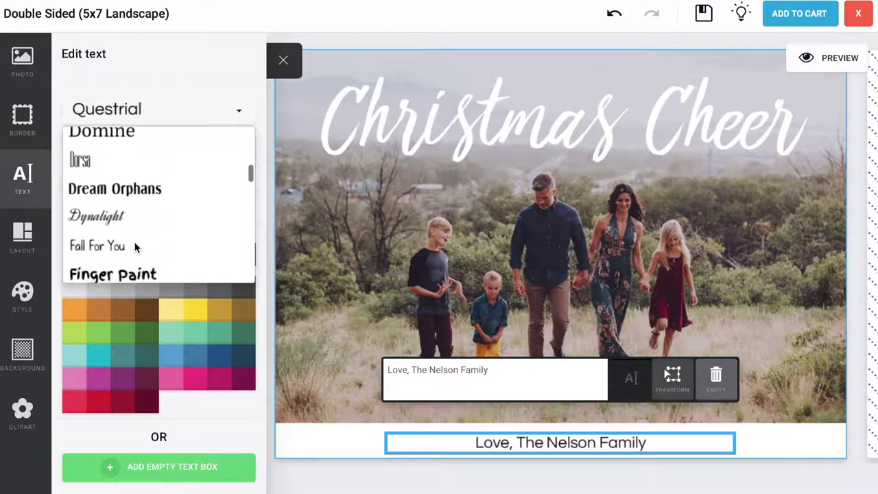
{"action": "scroll", "coordinate": [135, 249], "scroll_direction": "down", "scroll_amount": 3}
{"action": "scroll", "coordinate": [135, 248], "scroll_direction": "down", "scroll_amount": 3}
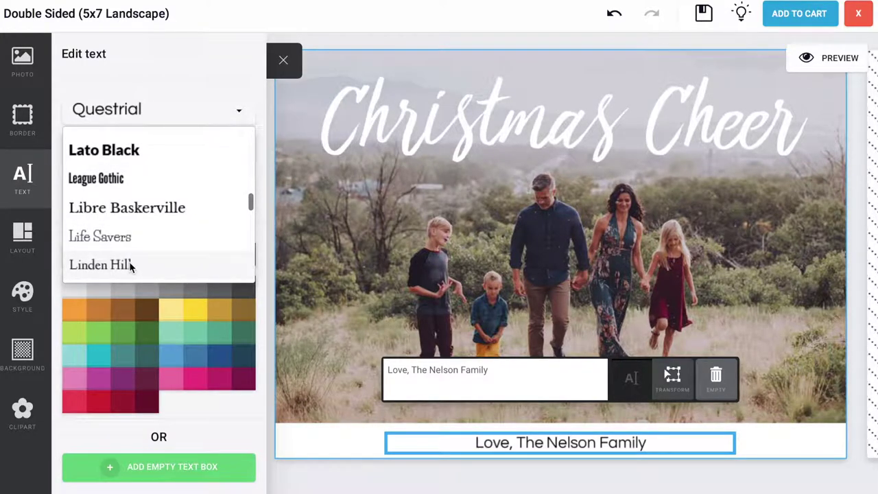
{"action": "left_click", "coordinate": [129, 262]}
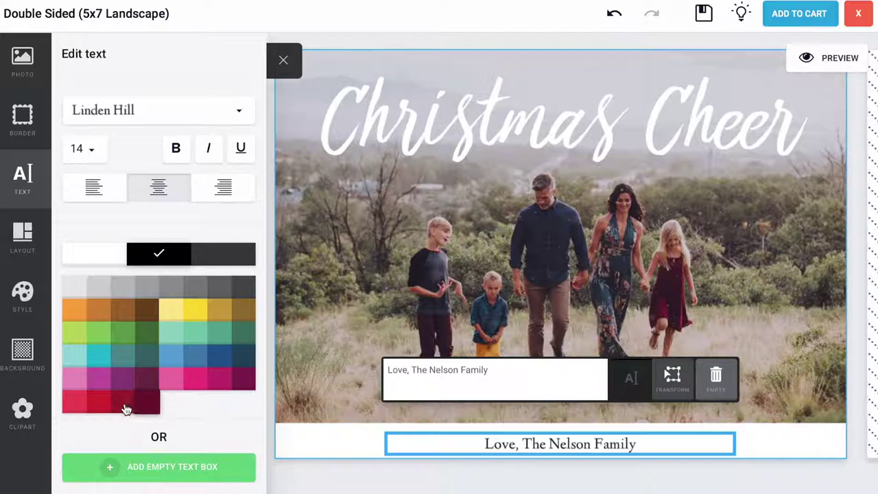
{"action": "left_click", "coordinate": [101, 405]}
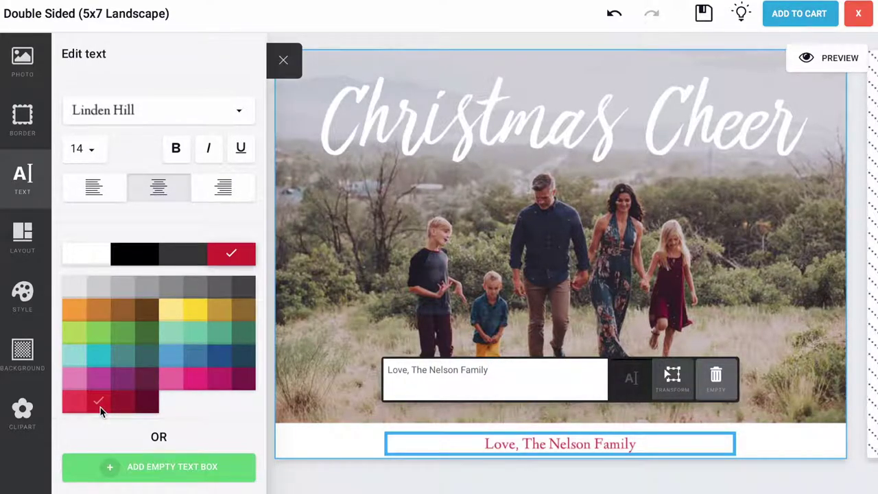
{"action": "left_click", "coordinate": [148, 403]}
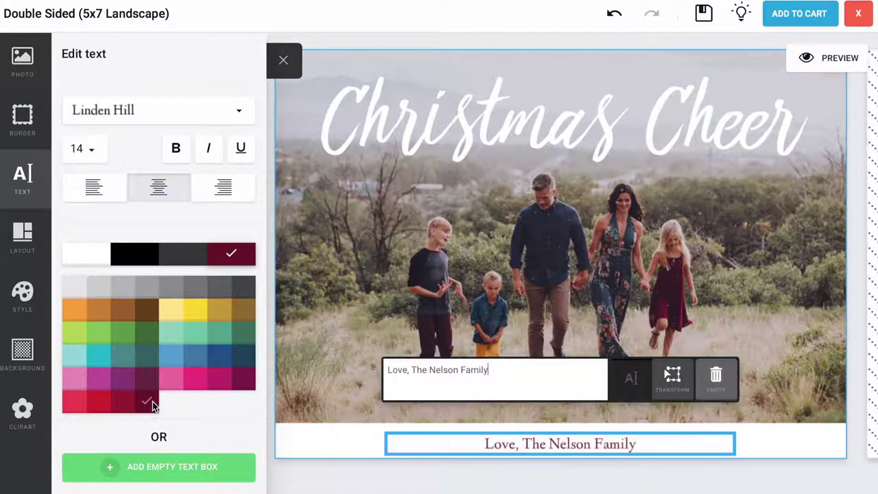
{"action": "left_click", "coordinate": [285, 60]}
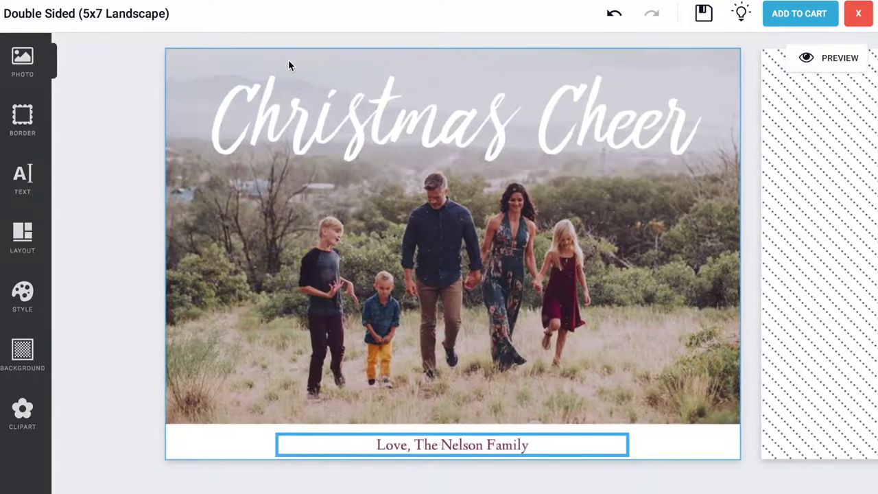
Step: Focus the card's back side, then add and delete an empty text box there
{"action": "left_click", "coordinate": [417, 39]}
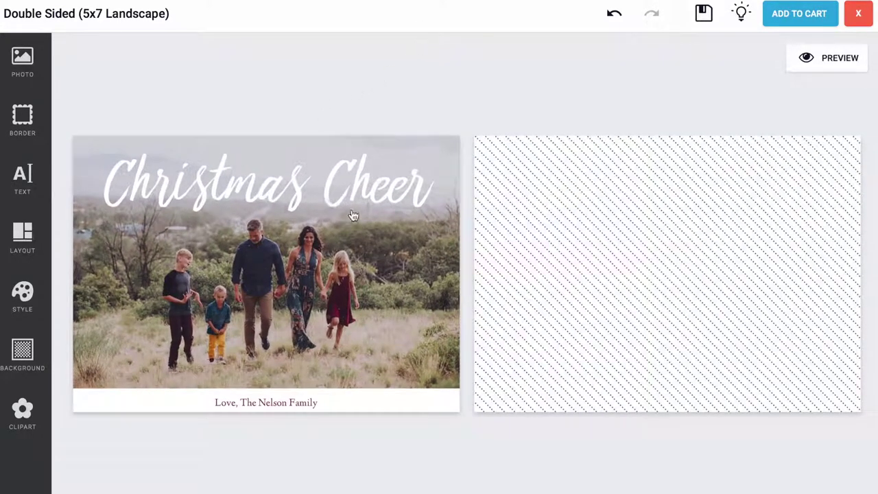
{"action": "left_click", "coordinate": [553, 246]}
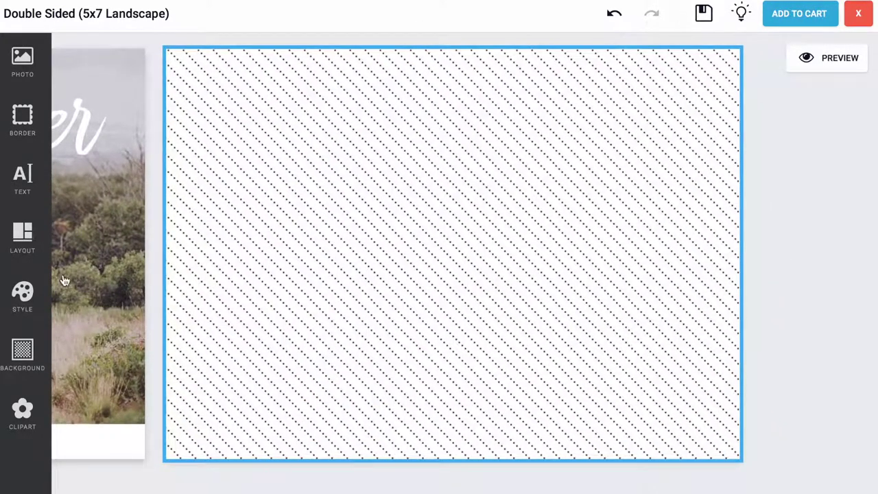
{"action": "left_click", "coordinate": [24, 188]}
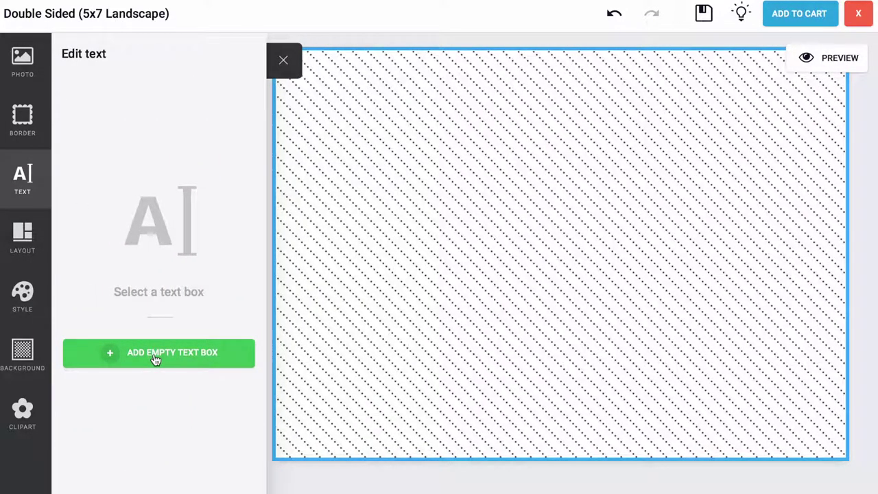
{"action": "left_click", "coordinate": [155, 356]}
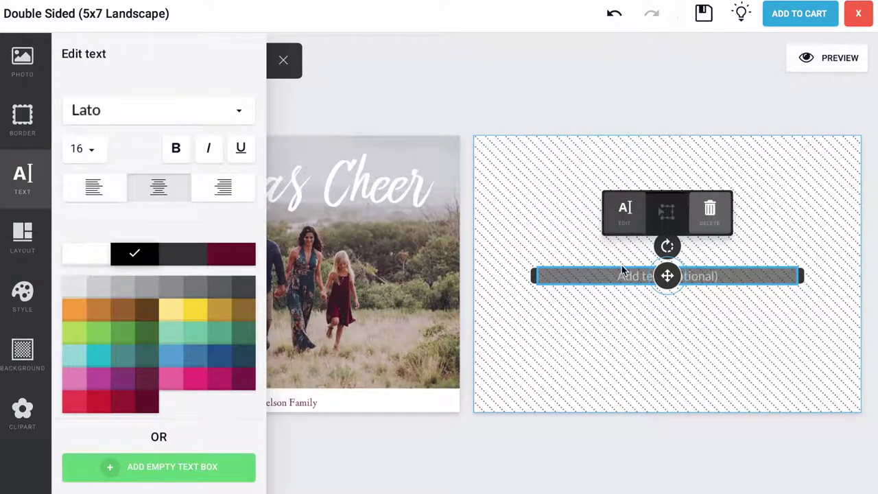
{"action": "left_click", "coordinate": [710, 219]}
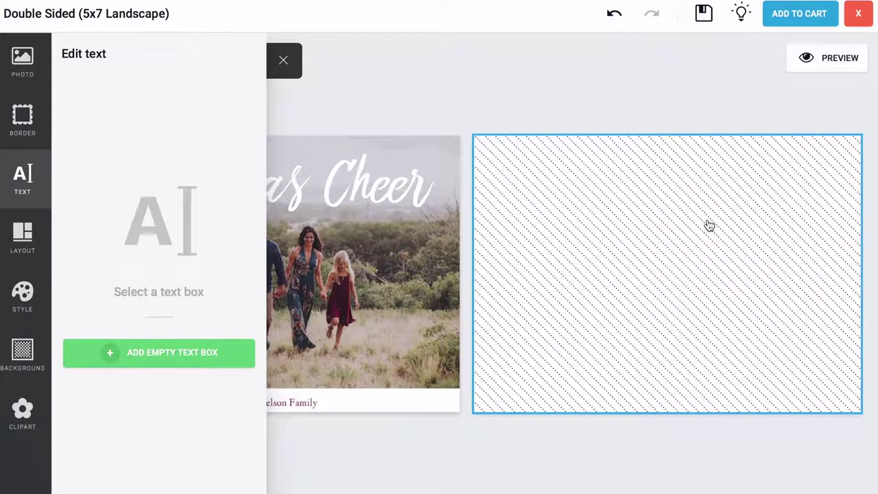
{"action": "left_click", "coordinate": [20, 71]}
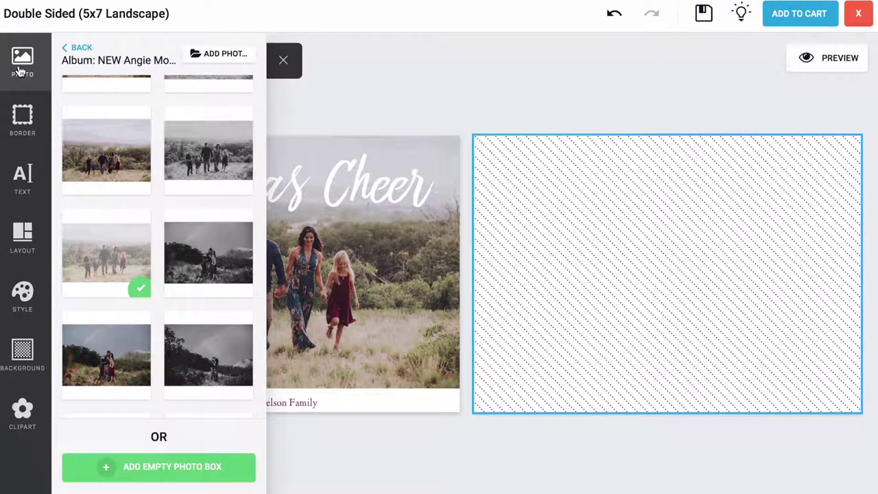
Step: Place the family-from-behind photo on the back and resize it within the patterned margin
{"action": "scroll", "coordinate": [175, 273], "scroll_direction": "down", "scroll_amount": 3}
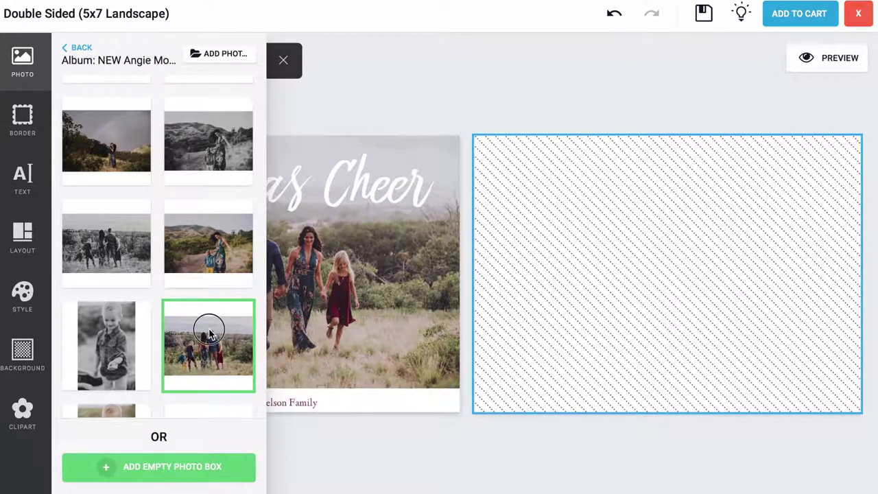
{"action": "left_click_drag", "start_coordinate": [209, 334], "coordinate": [681, 316]}
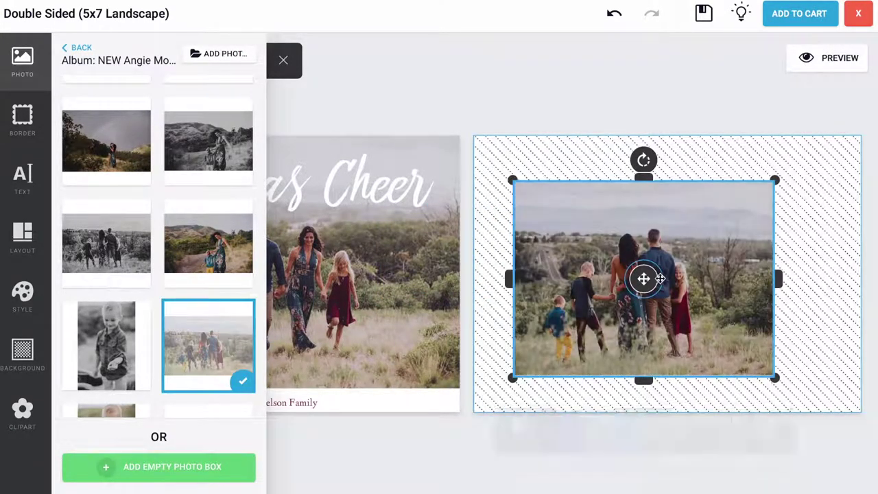
{"action": "left_click", "coordinate": [645, 278]}
{"action": "left_click_drag", "start_coordinate": [643, 277], "coordinate": [668, 275]}
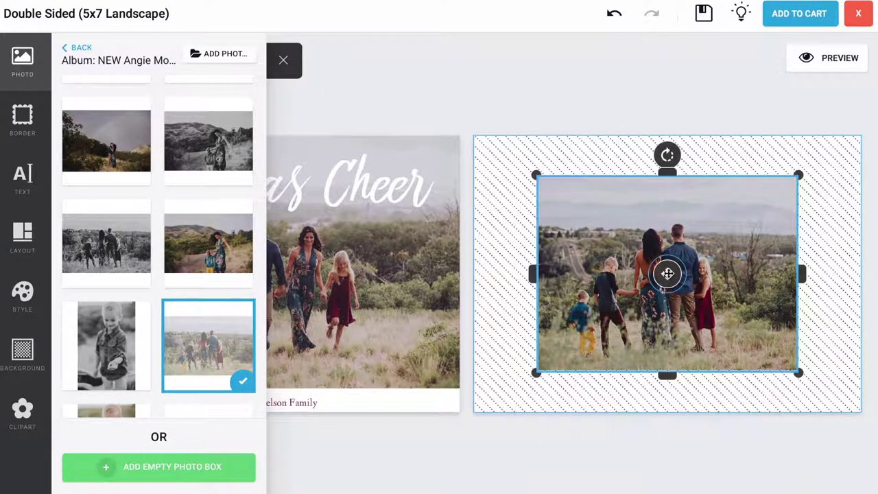
{"action": "left_click_drag", "start_coordinate": [542, 273], "coordinate": [489, 275]}
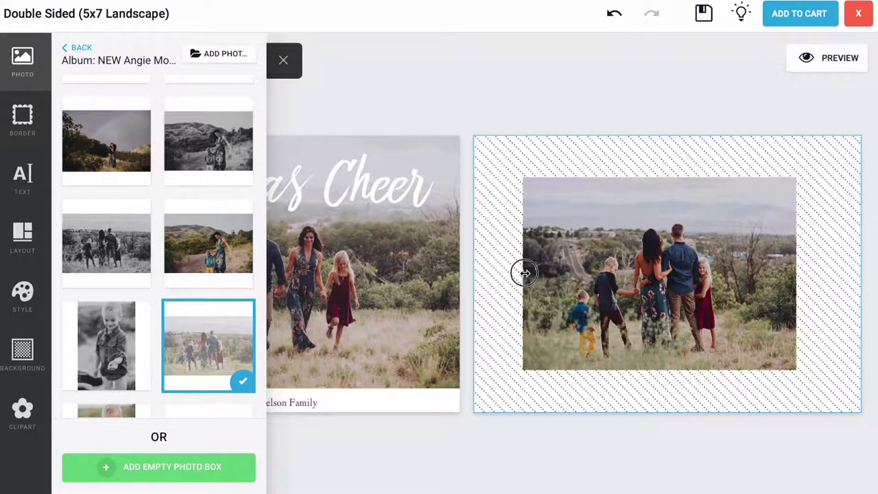
{"action": "left_click_drag", "start_coordinate": [490, 276], "coordinate": [540, 276]}
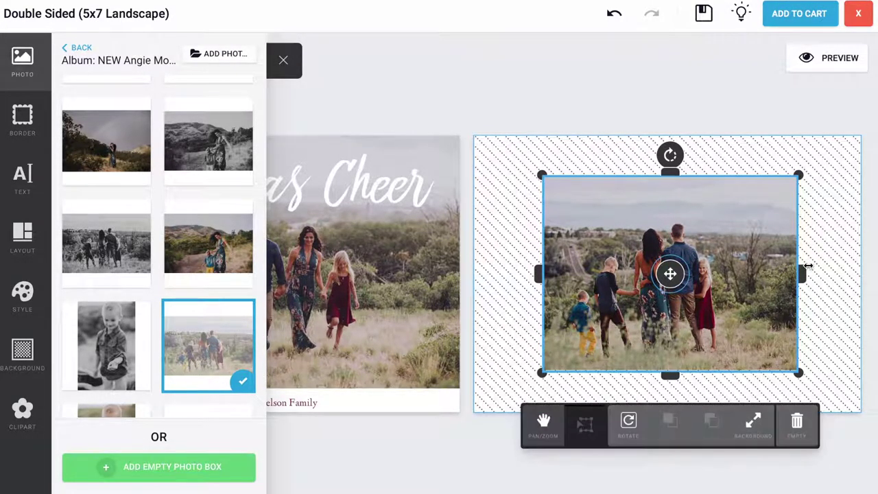
{"action": "left_click_drag", "start_coordinate": [802, 271], "coordinate": [771, 274]}
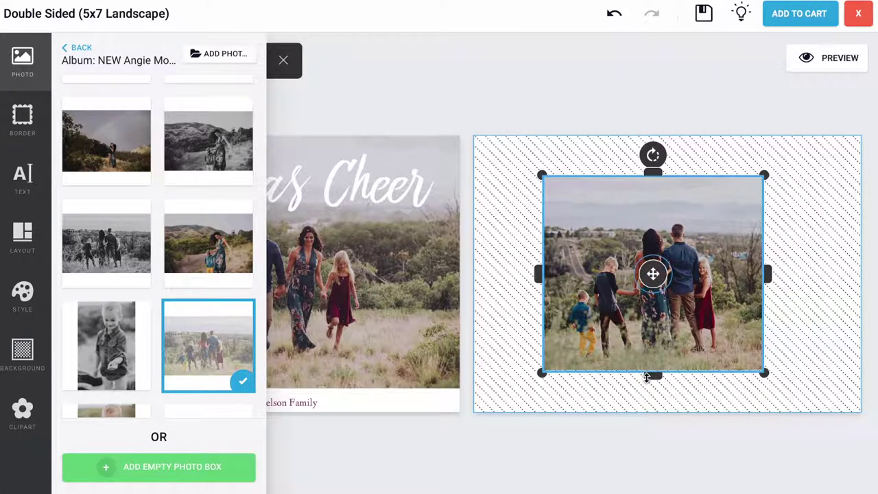
{"action": "left_click_drag", "start_coordinate": [649, 374], "coordinate": [649, 371]}
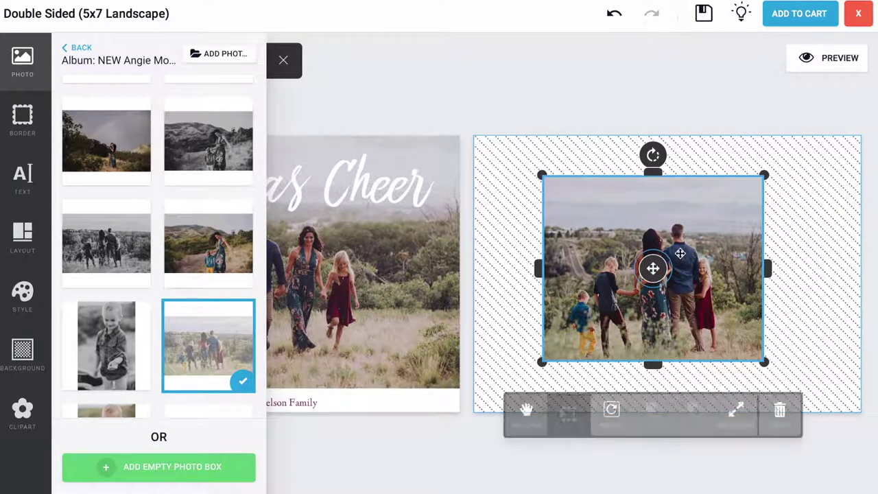
Step: Adjust the back photo's pan and zoom, centre it on the guides, and add to cart
{"action": "left_click", "coordinate": [526, 414]}
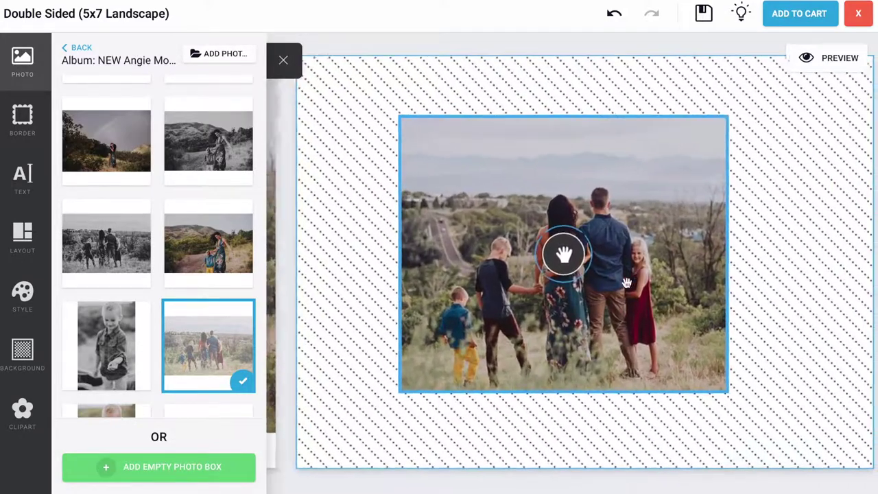
{"action": "left_click_drag", "start_coordinate": [558, 254], "coordinate": [590, 266]}
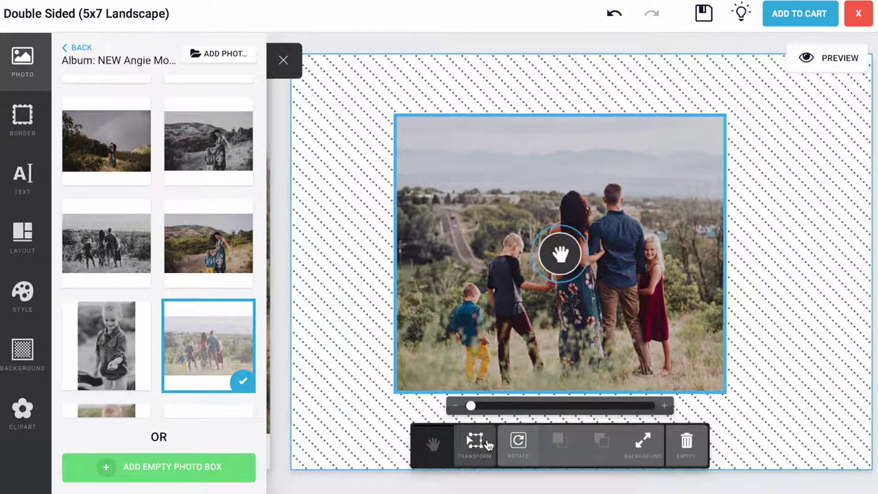
{"action": "left_click", "coordinate": [488, 445]}
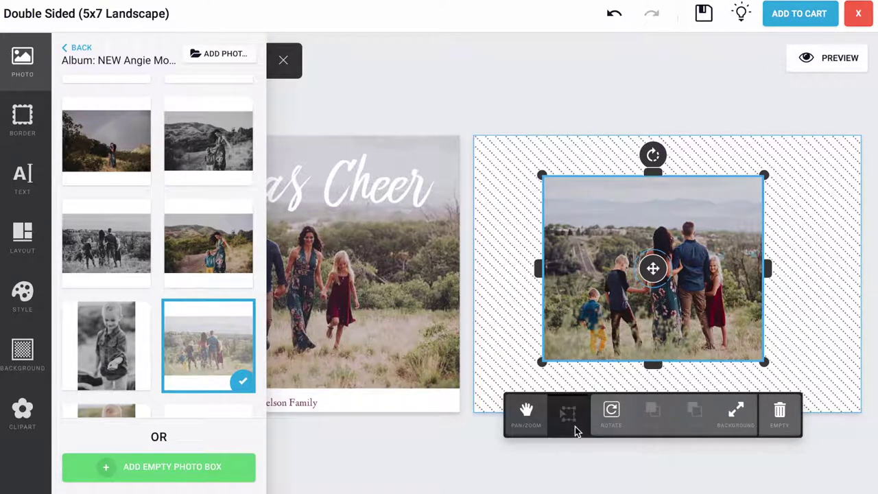
{"action": "left_click", "coordinate": [528, 415]}
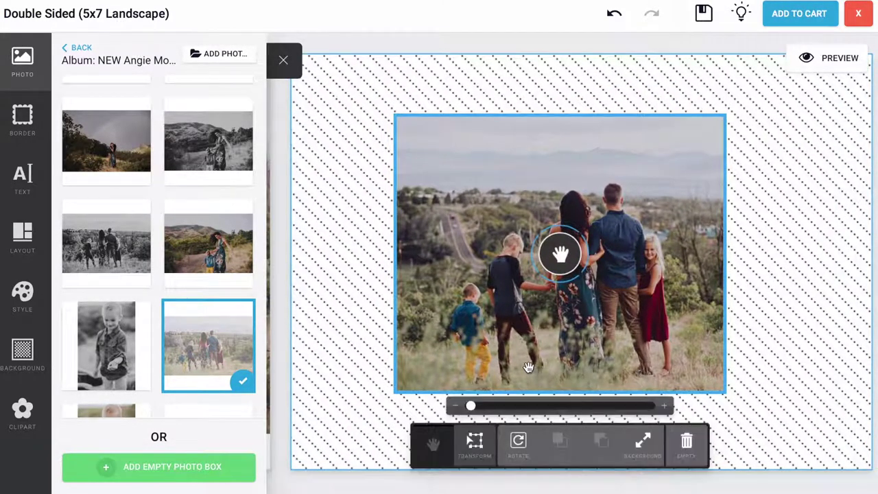
{"action": "left_click_drag", "start_coordinate": [471, 406], "coordinate": [466, 407]}
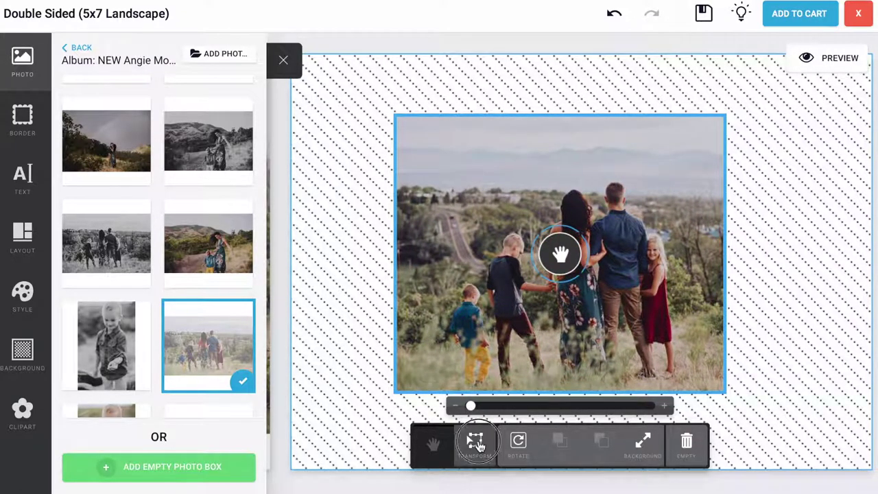
{"action": "left_click", "coordinate": [475, 443]}
{"action": "left_click_drag", "start_coordinate": [656, 273], "coordinate": [671, 276]}
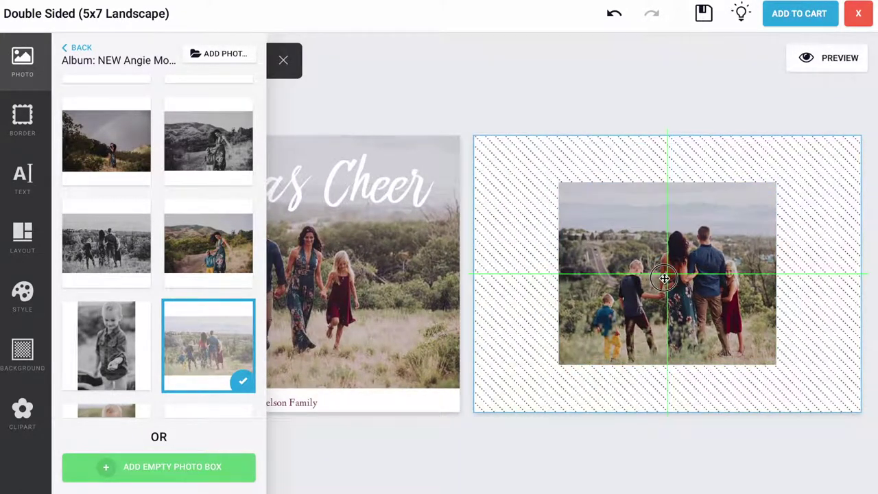
{"action": "left_click", "coordinate": [588, 117]}
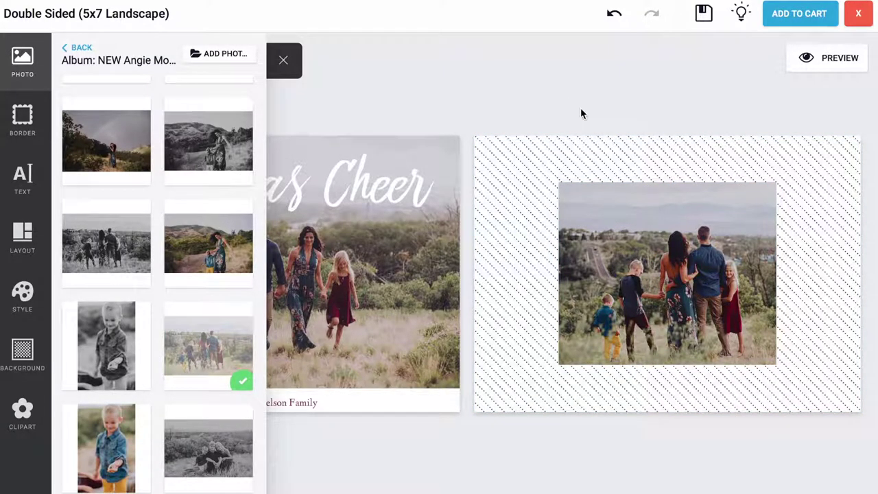
{"action": "left_click", "coordinate": [791, 21]}
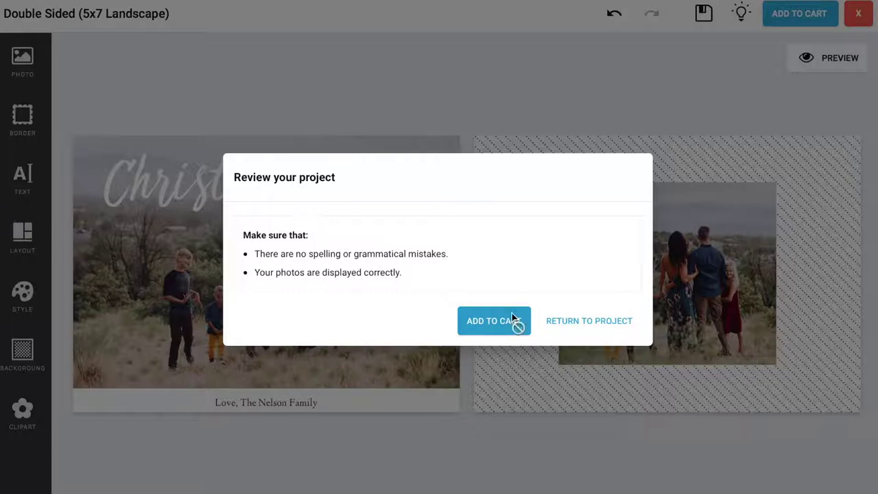